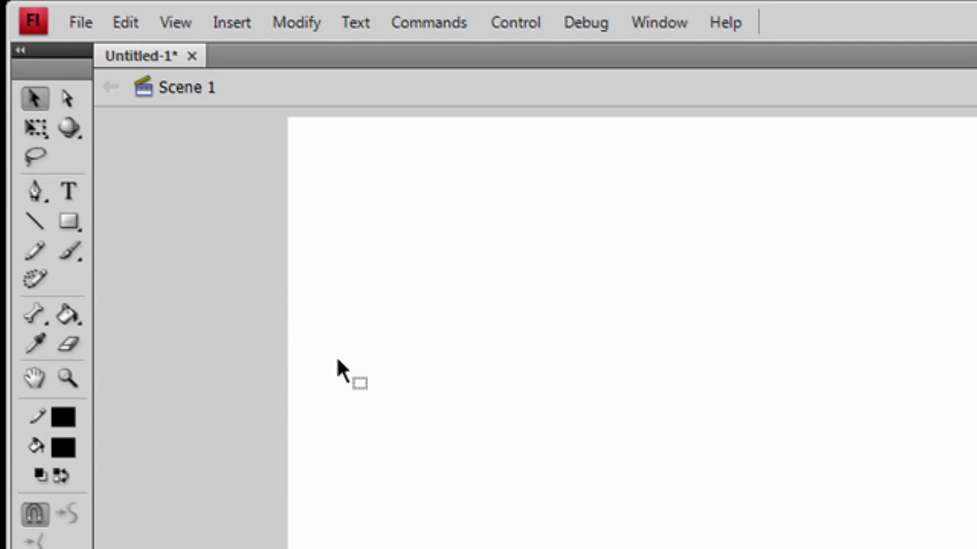
- Add an italic letter "s" as a text object and move it to the middle of the stage
left_click(70, 220)
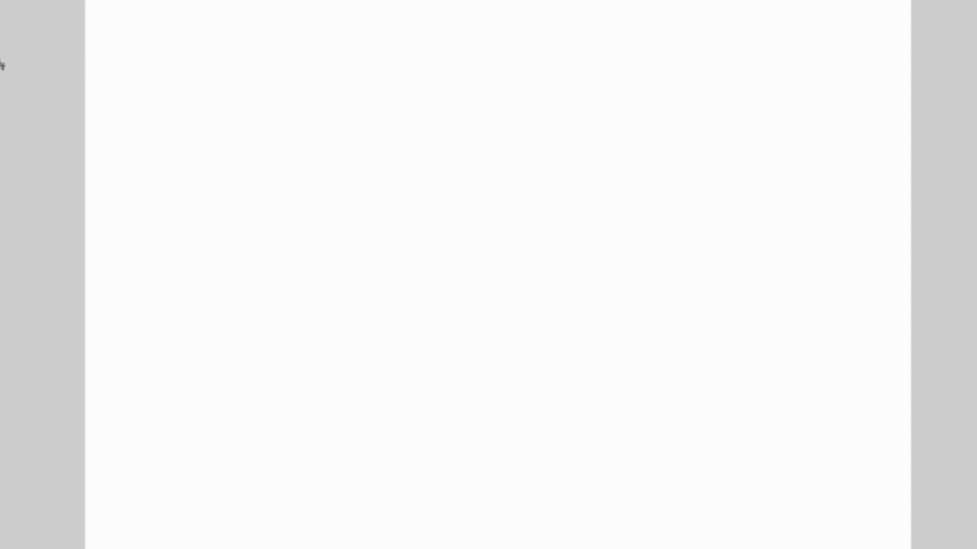
left_click_drag(317, 141, 334, 312)
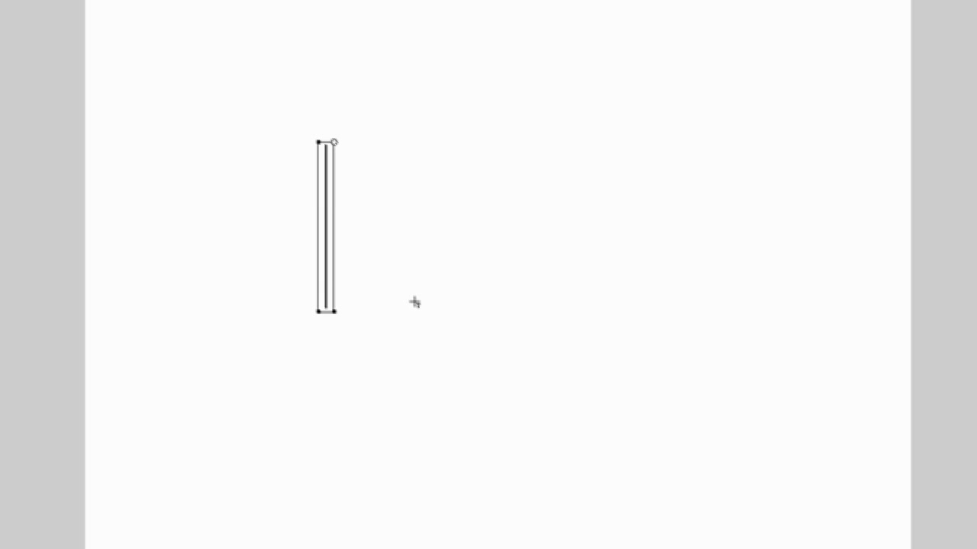
type("s")
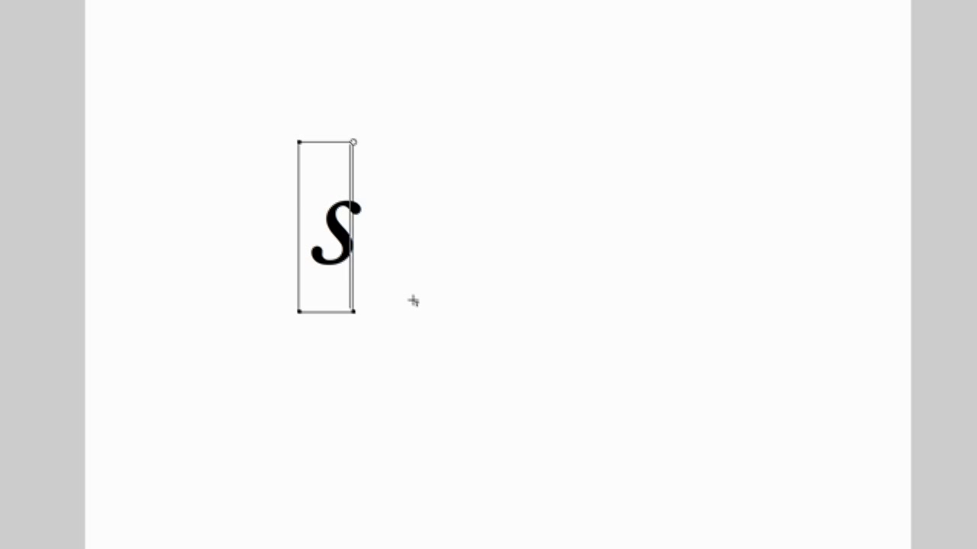
key("Escape")
left_click_drag(336, 267, 521, 317)
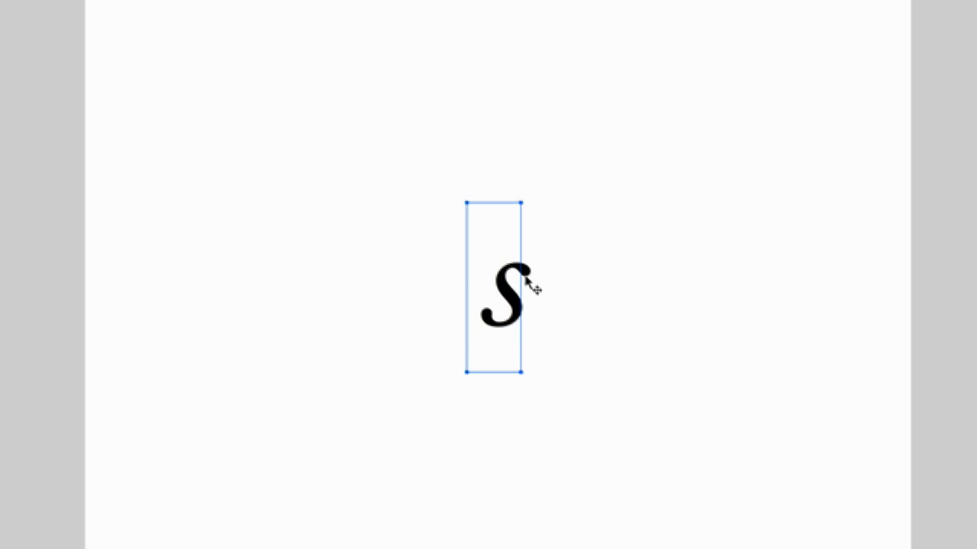
left_click(578, 327)
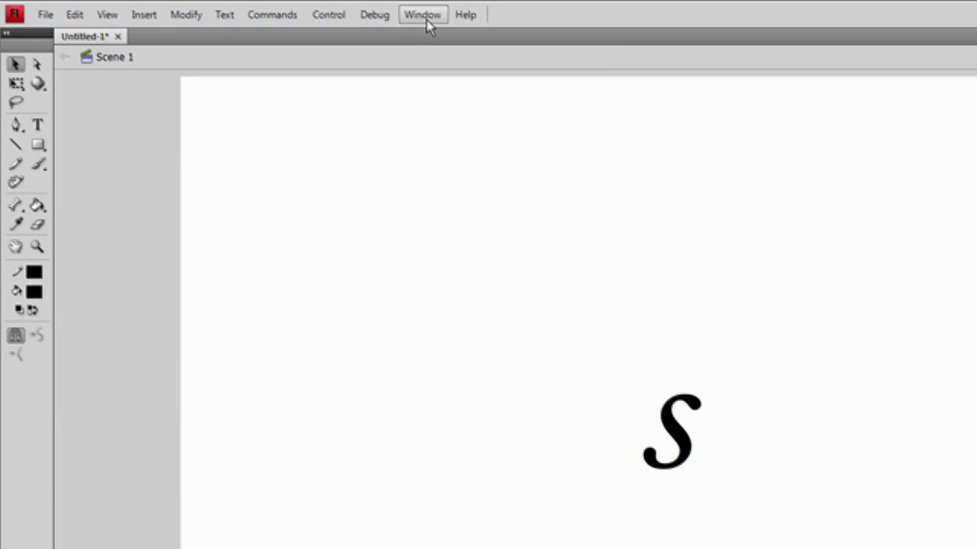
- Hide the Timeline and show it again
left_click(425, 17)
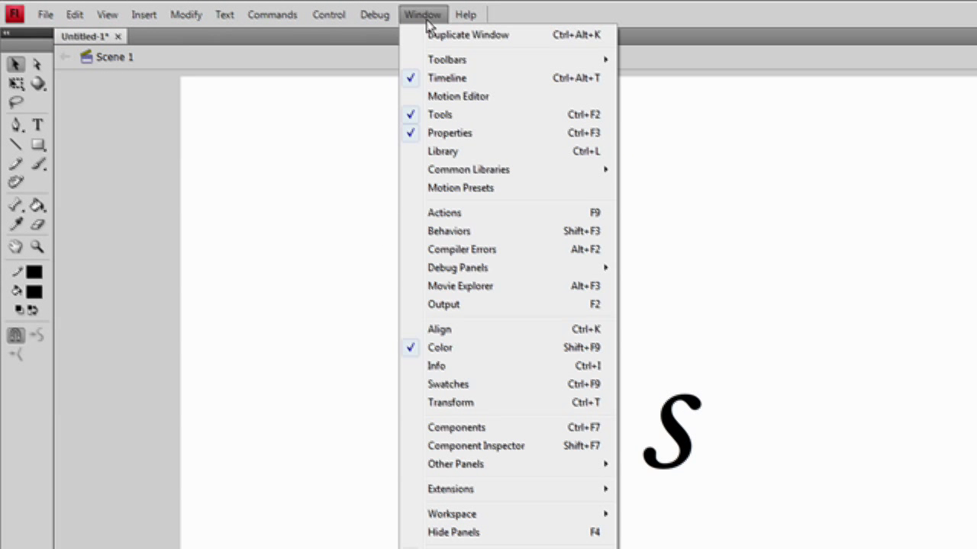
left_click(433, 80)
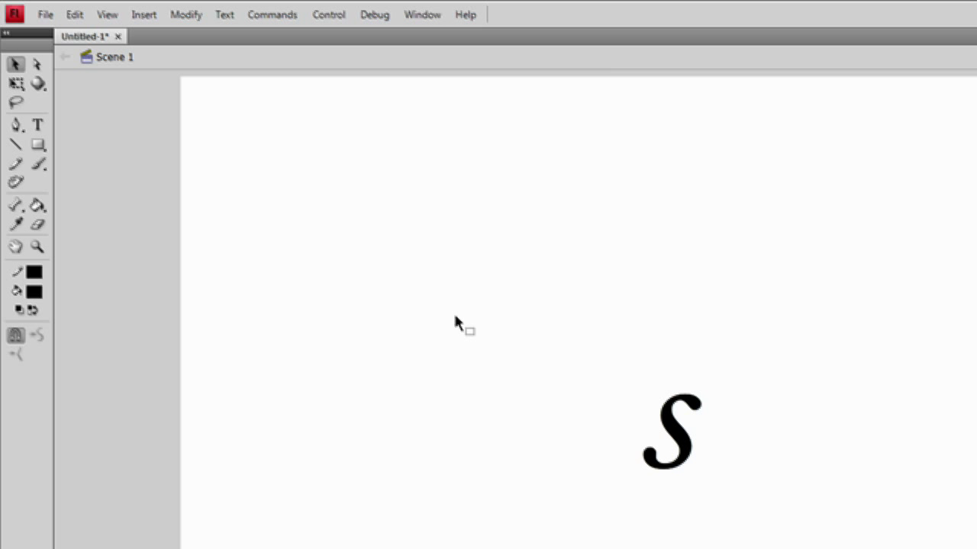
left_click(436, 15)
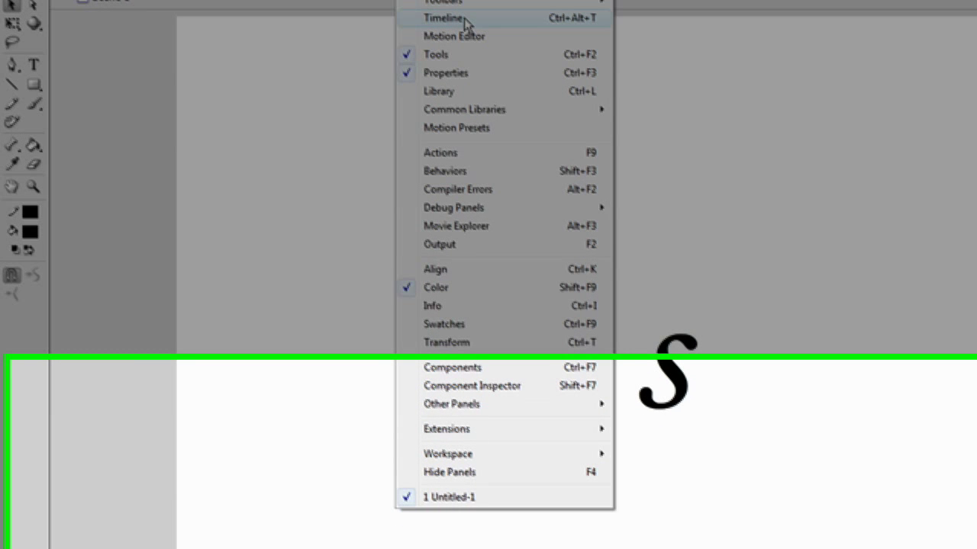
left_click(470, 79)
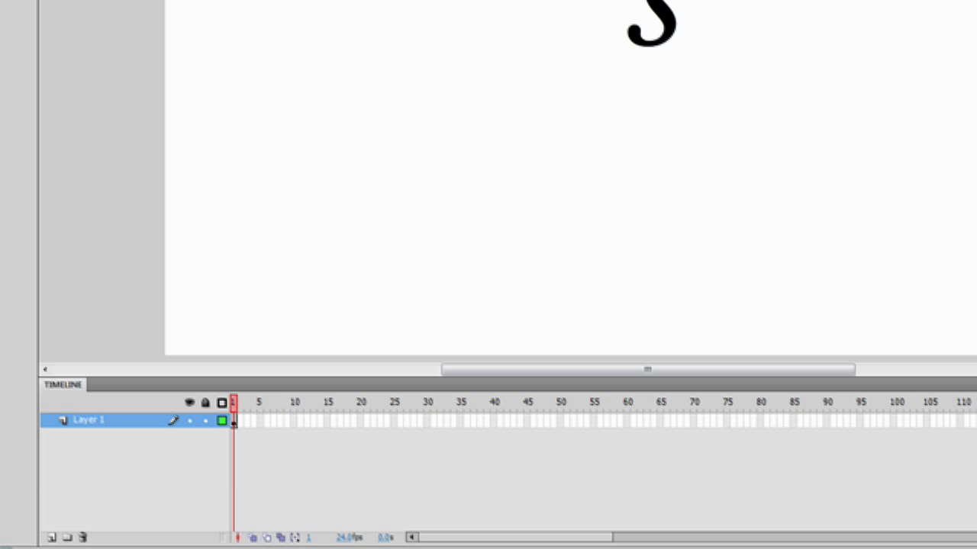
- Rename Layer 1, which holds the letter, as "text"
left_click(632, 37)
left_click(454, 39)
double_click(91, 421)
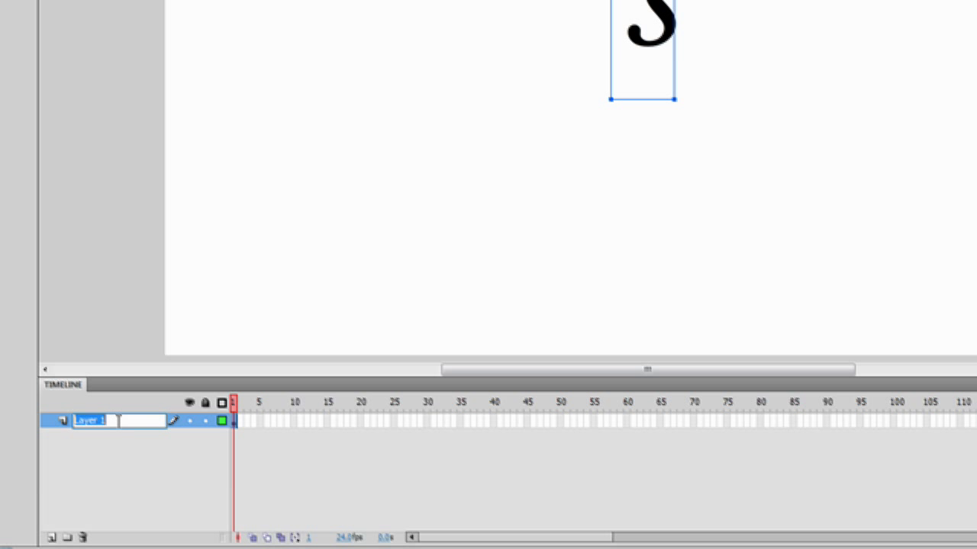
type("text")
key("Return")
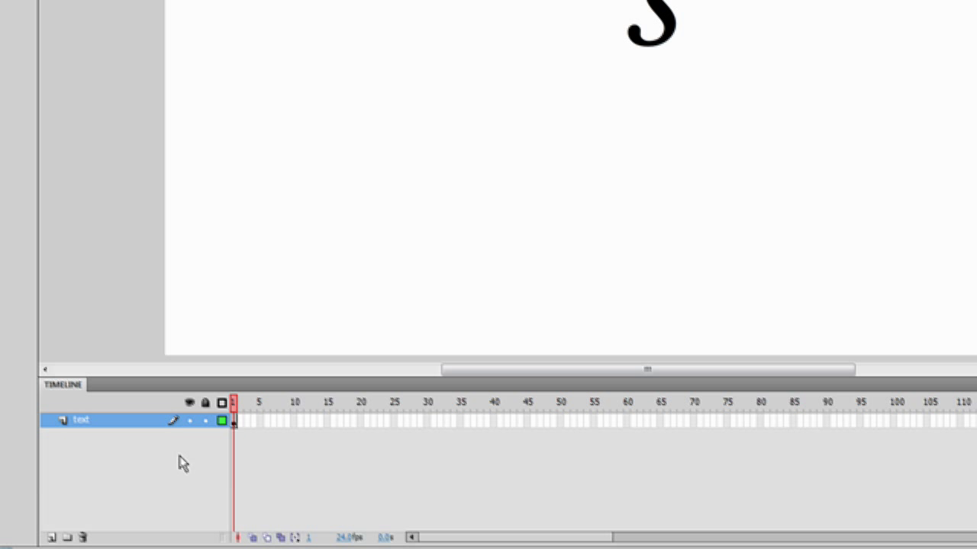
- Add a new layer above the text layer and name it "mask"
left_click(52, 538)
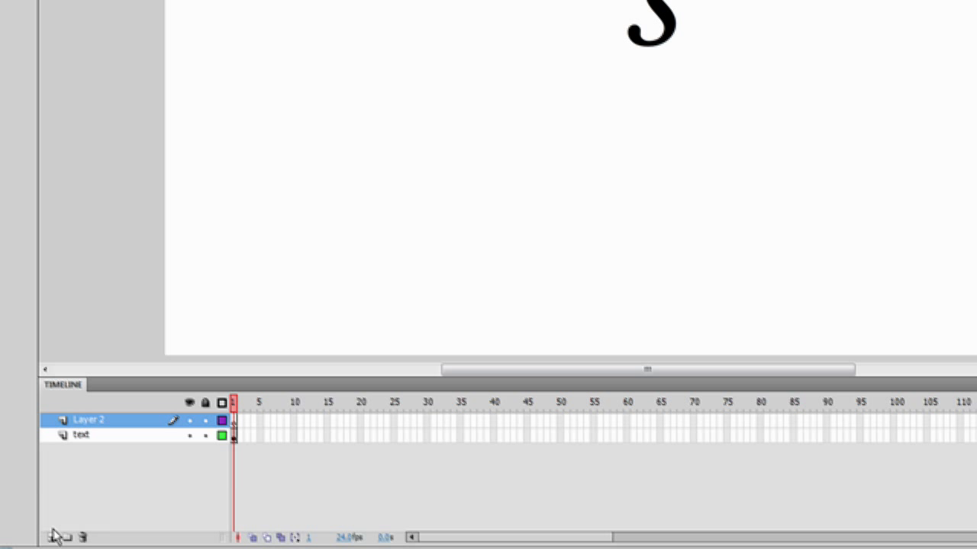
double_click(84, 422)
type("m")
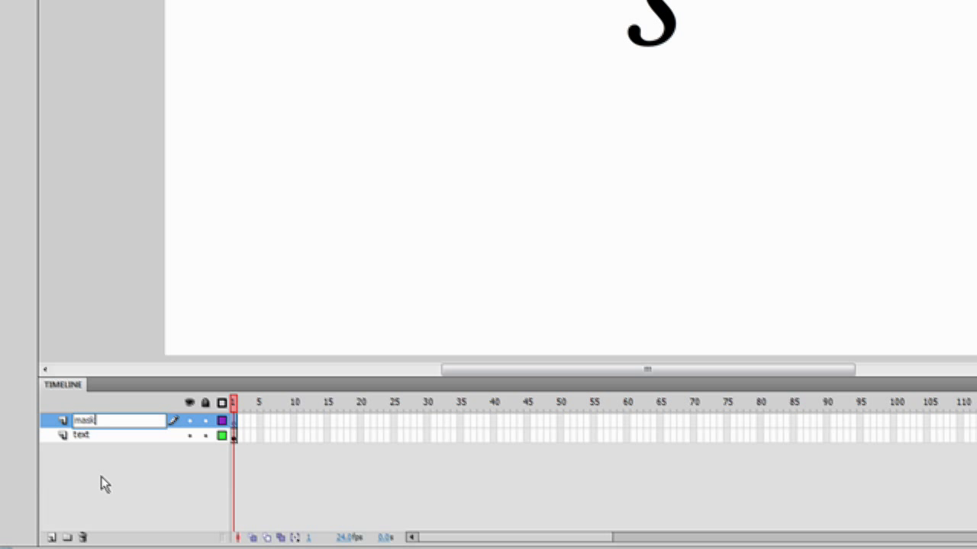
type("ask")
key("Return")
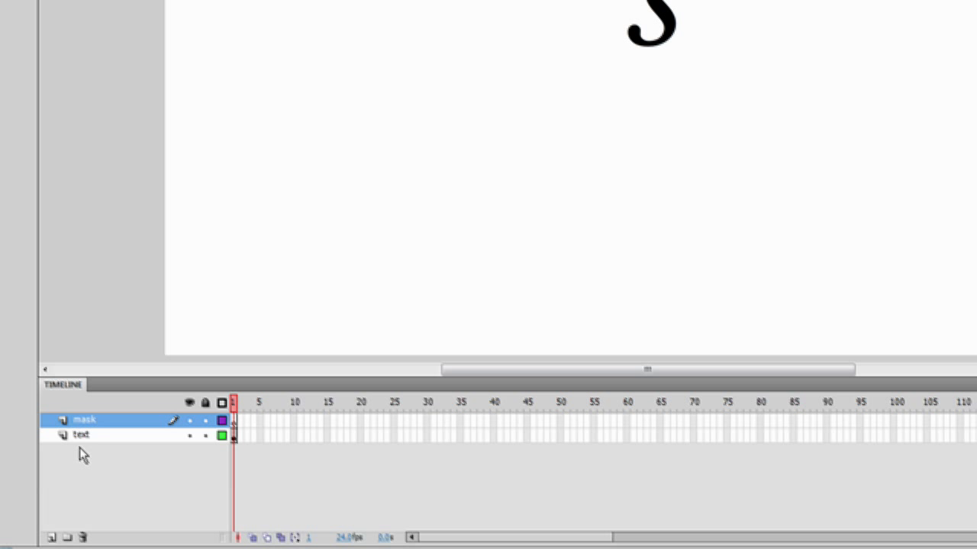
left_click(84, 436)
left_click(91, 422)
left_click(93, 434)
left_click(94, 422)
mouse_move(87, 421)
left_mouse_down()
mouse_move(90, 455)
mouse_move(89, 422)
left_mouse_up()
left_click(93, 435)
- Turn the mask layer into a mask for the text layer, and unlock both layers
left_click(116, 422)
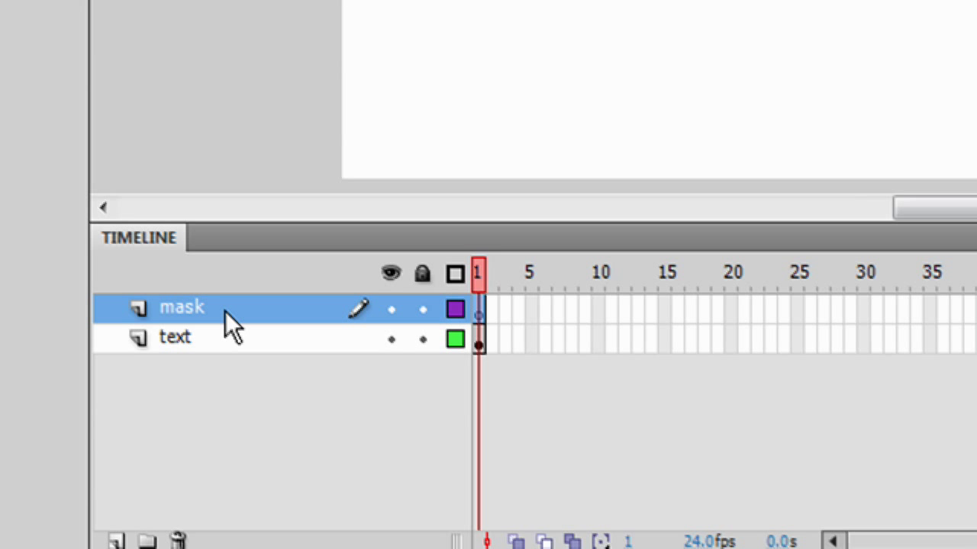
right_click(221, 310)
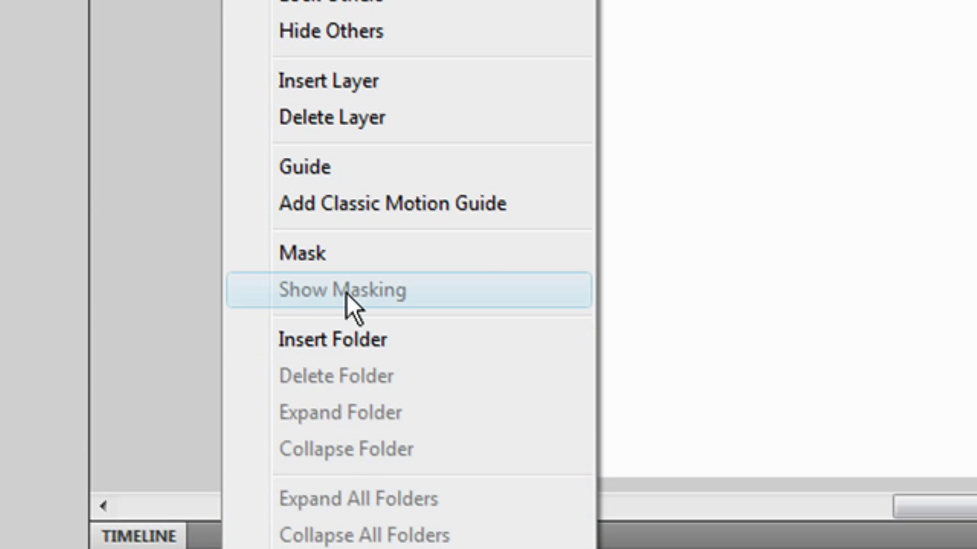
left_click(347, 258)
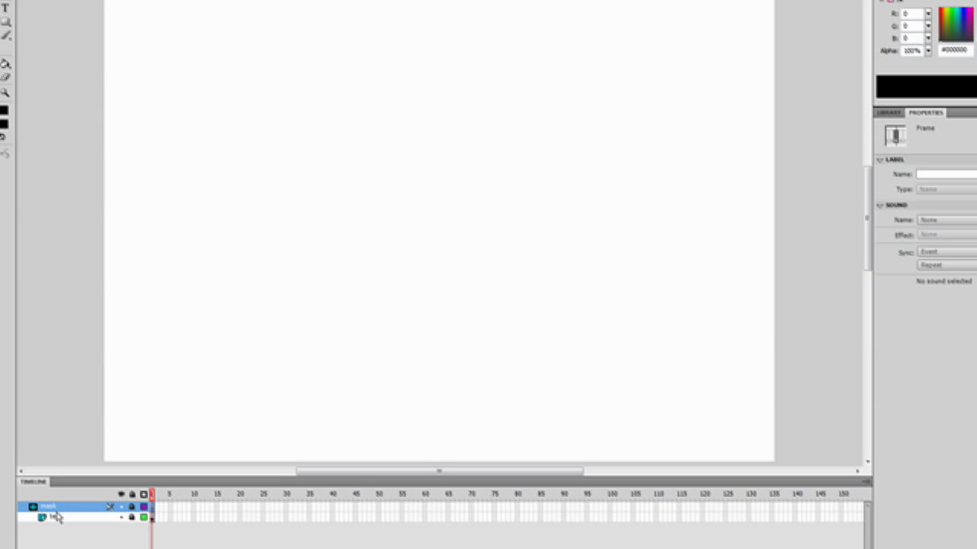
left_click(604, 207)
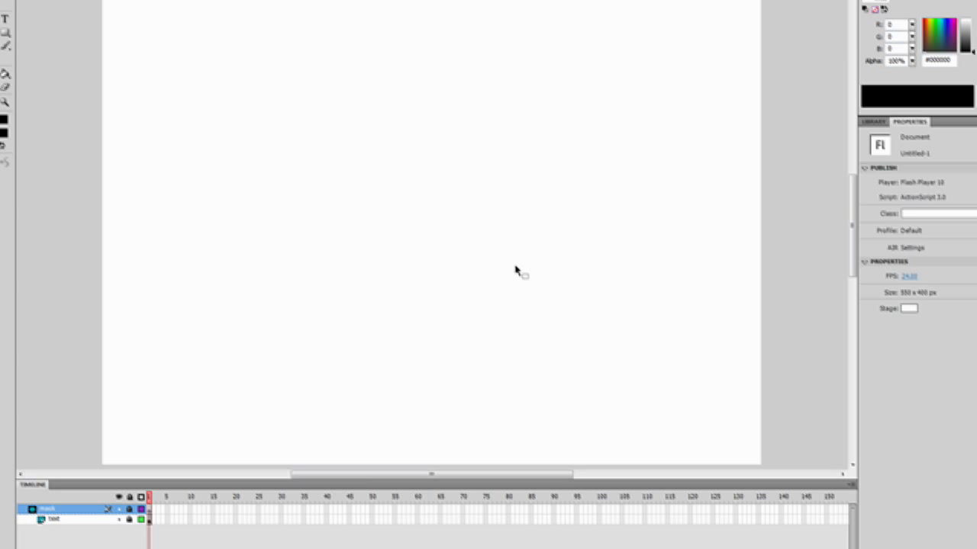
left_click_drag(515, 216, 432, 307)
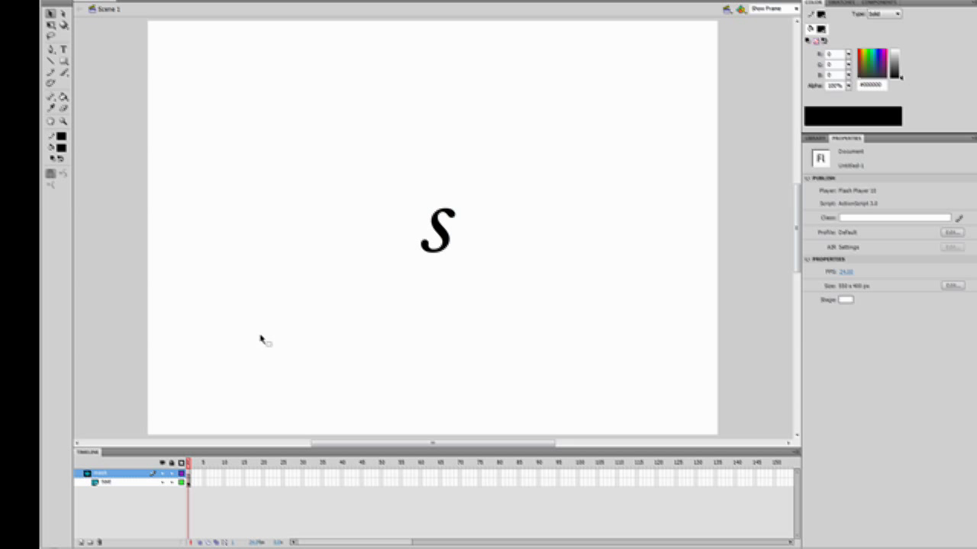
- Insert a keyframe at frame 70 of the text layer
left_click(188, 482)
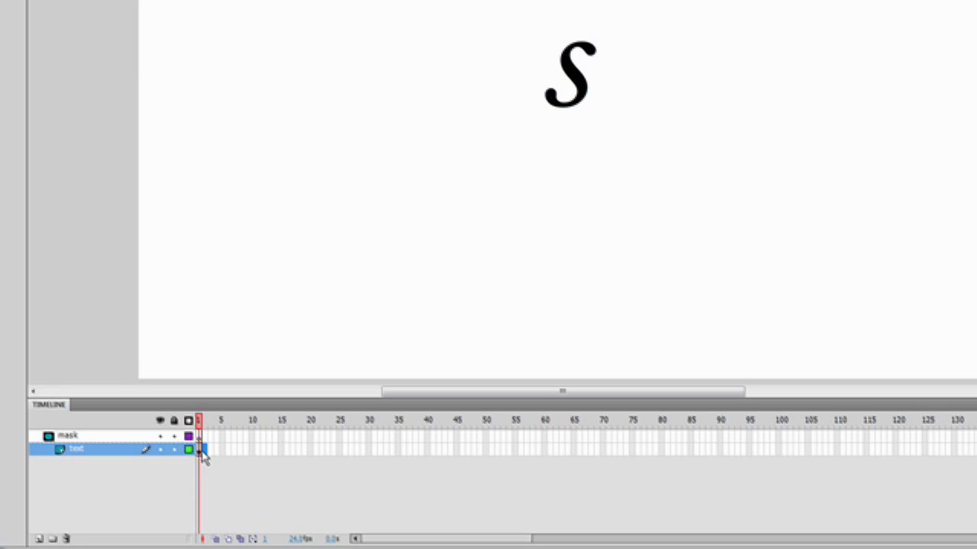
left_click(201, 452)
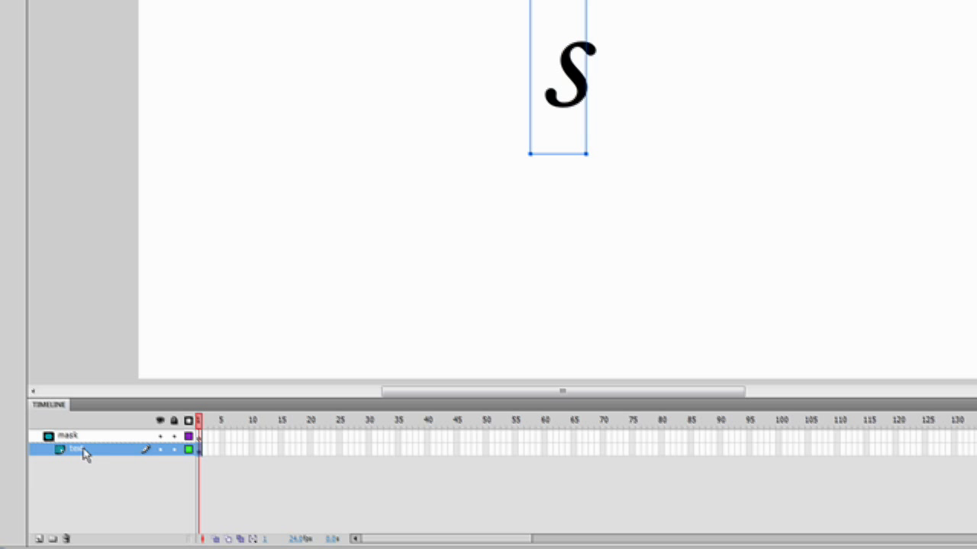
left_click(200, 453)
left_click(602, 451)
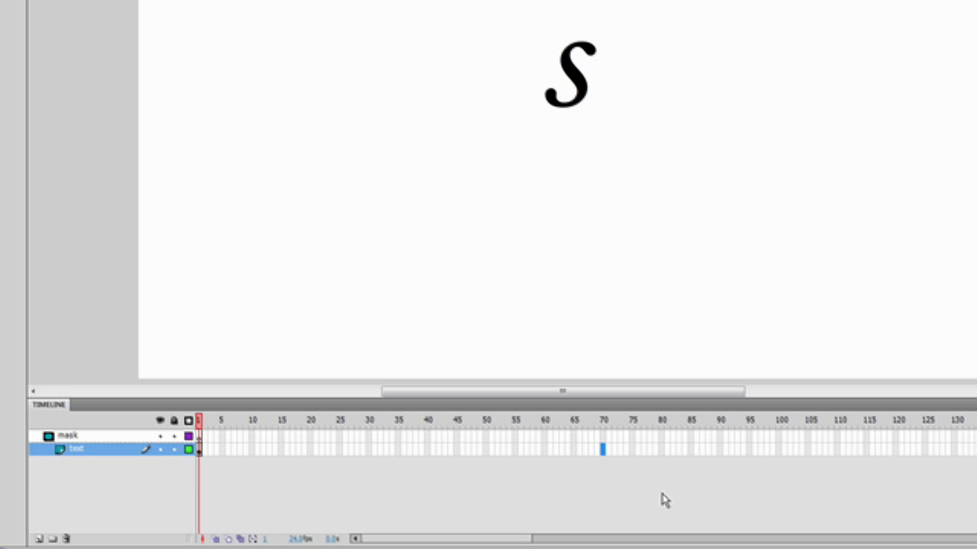
key("F5")
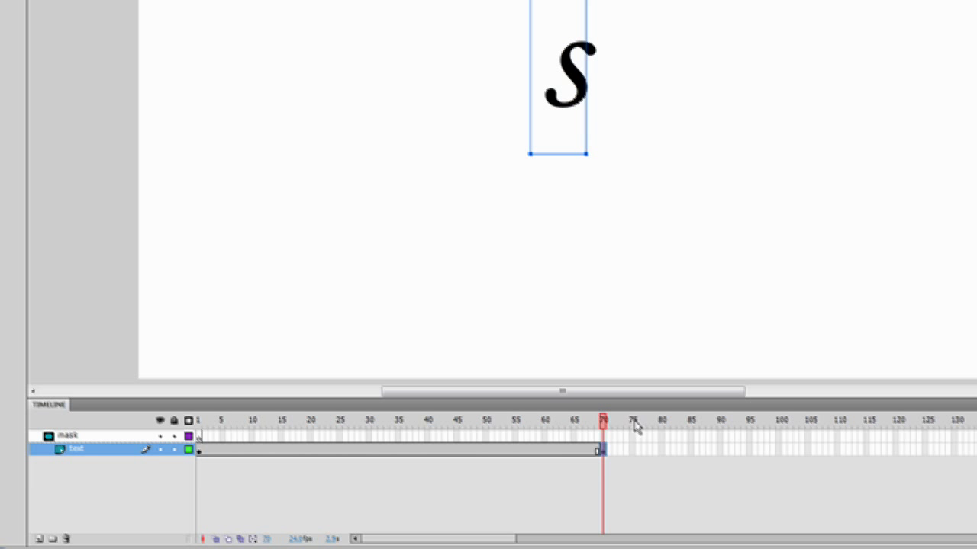
- Remove the text layer's added frames so that only frame 1 is left
left_click_drag(617, 452, 172, 467)
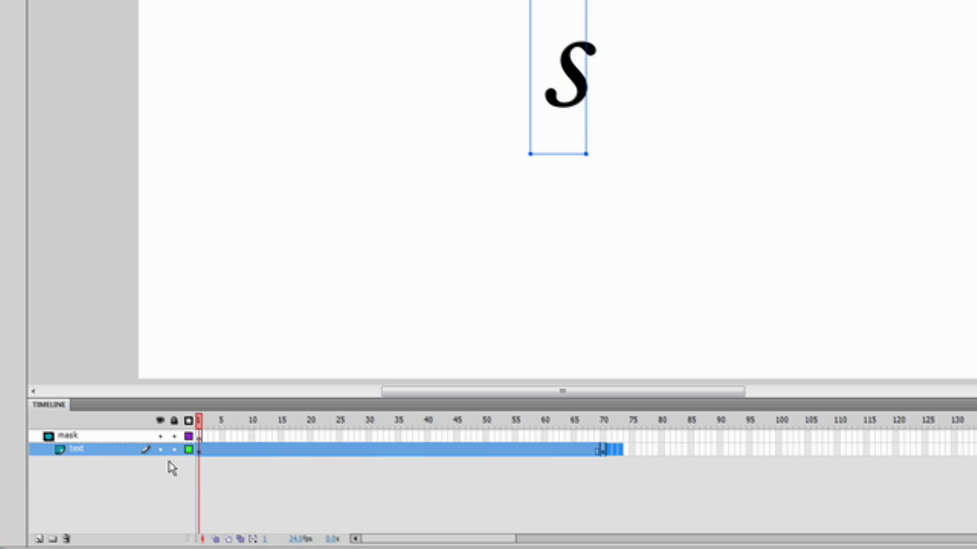
left_click(618, 456)
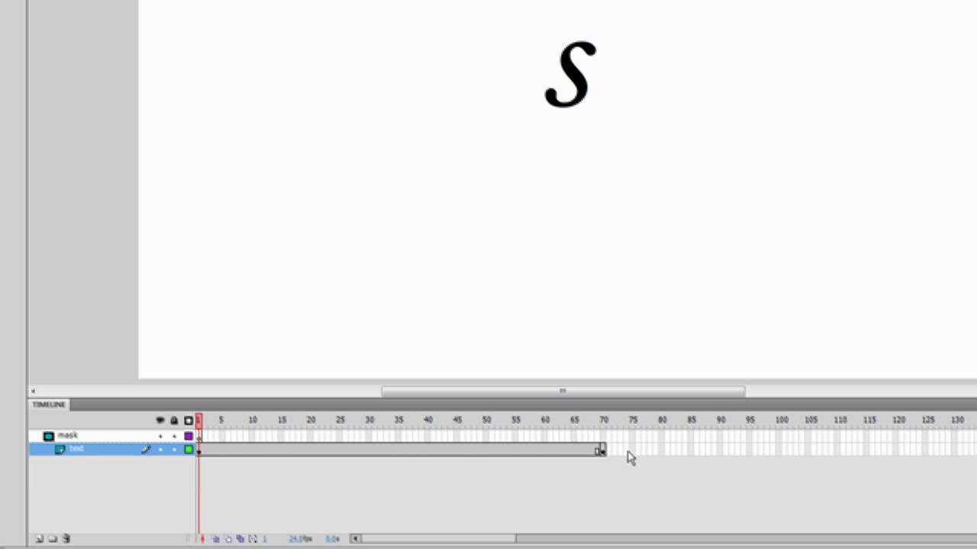
left_click_drag(637, 453, 203, 463)
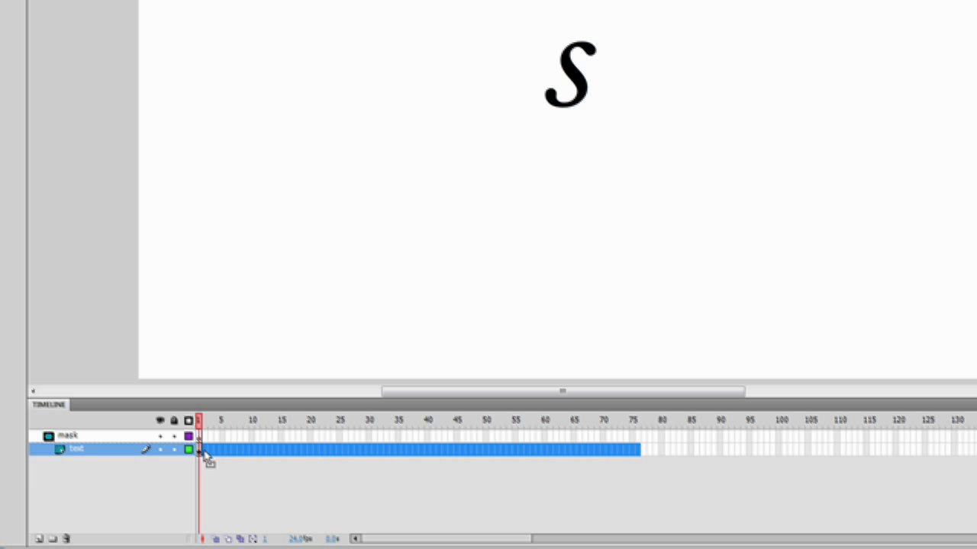
key("shift+F5")
- Insert a keyframe at frame 25 of the text layer and play the timeline from frame 1
left_click(312, 451)
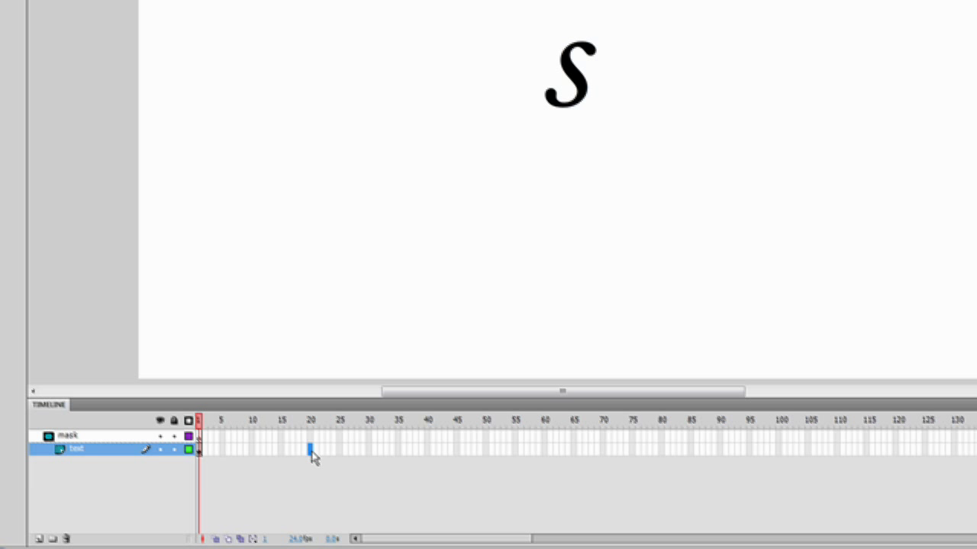
left_click(340, 450)
left_click(338, 446)
key("F5")
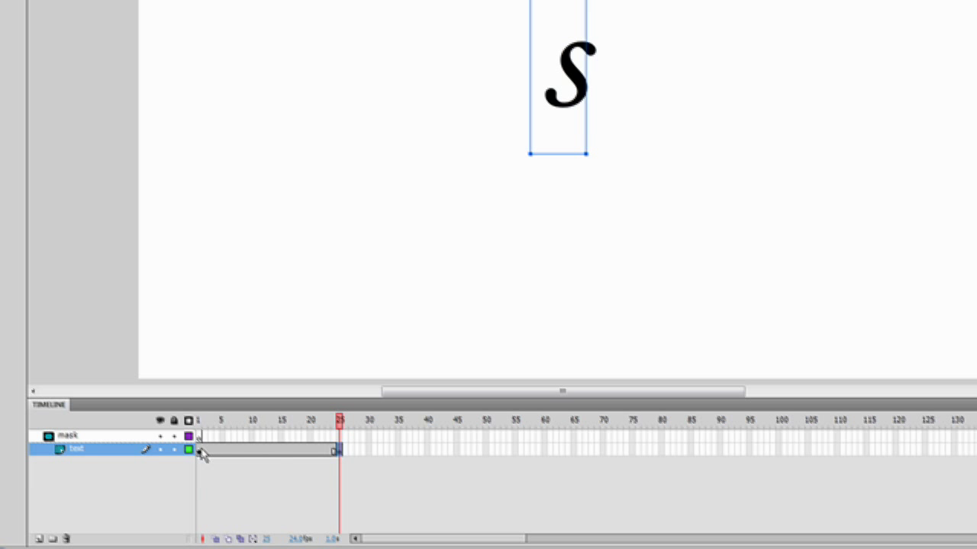
left_click_drag(342, 429, 200, 429)
key("Return")
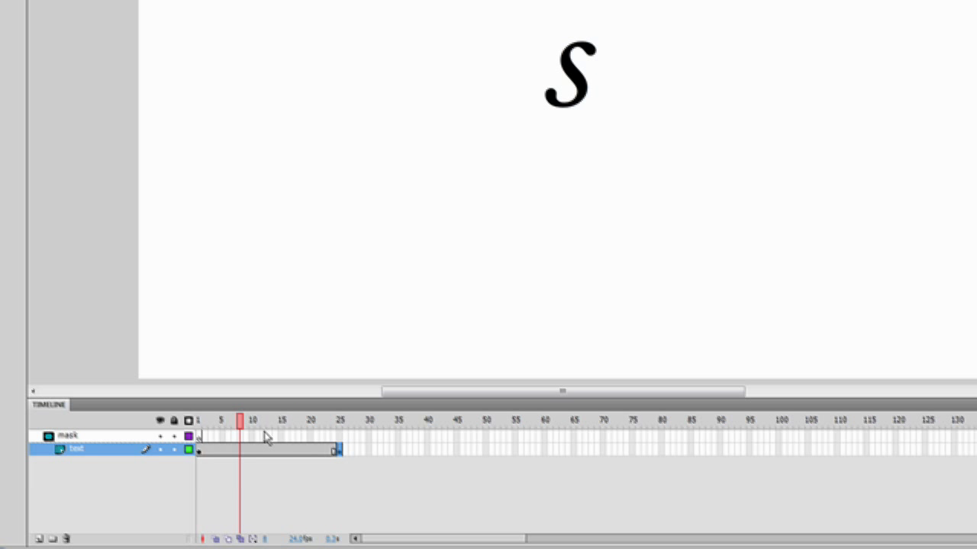
- On frame 1 of the mask layer, set up the Brush tool with fill color #00CC00 and the largest brush size
left_click(299, 436)
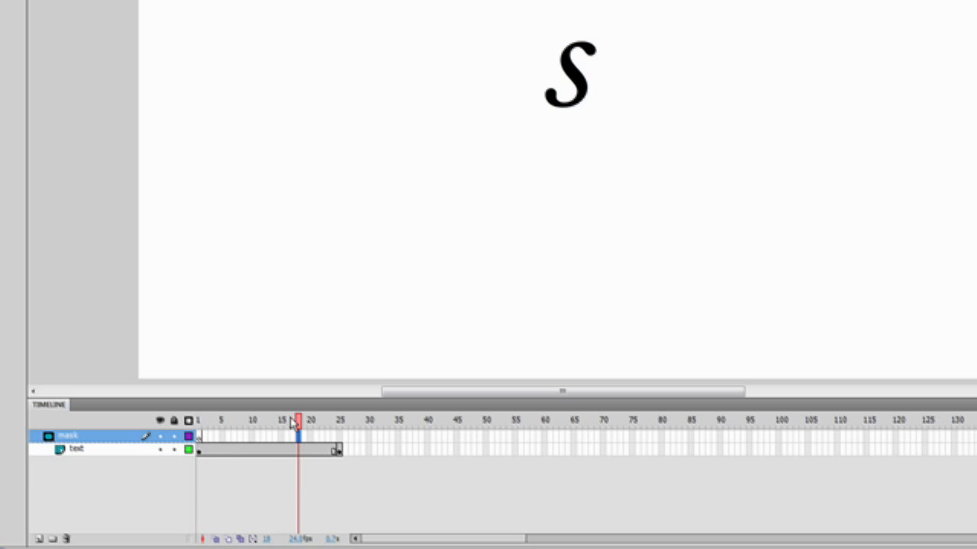
left_click_drag(292, 424, 199, 421)
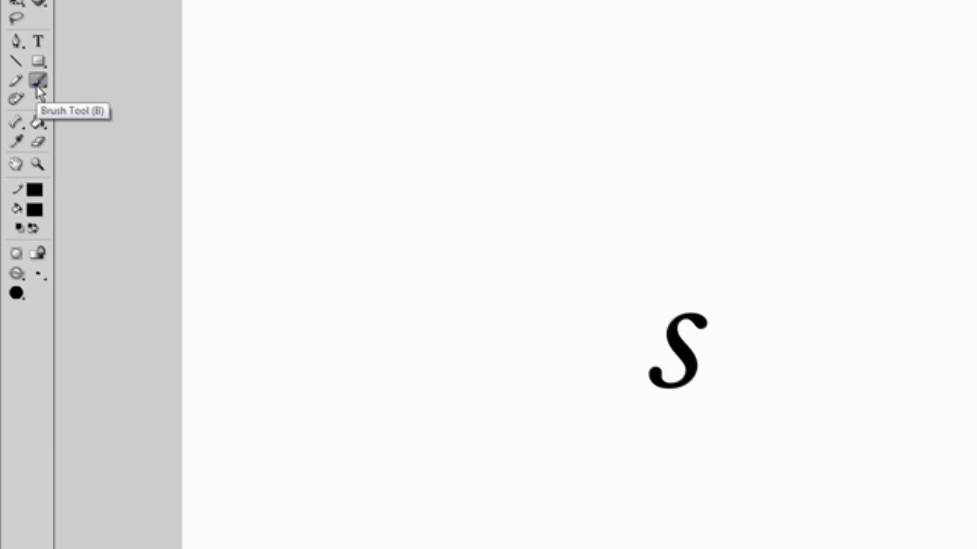
left_click(34, 209)
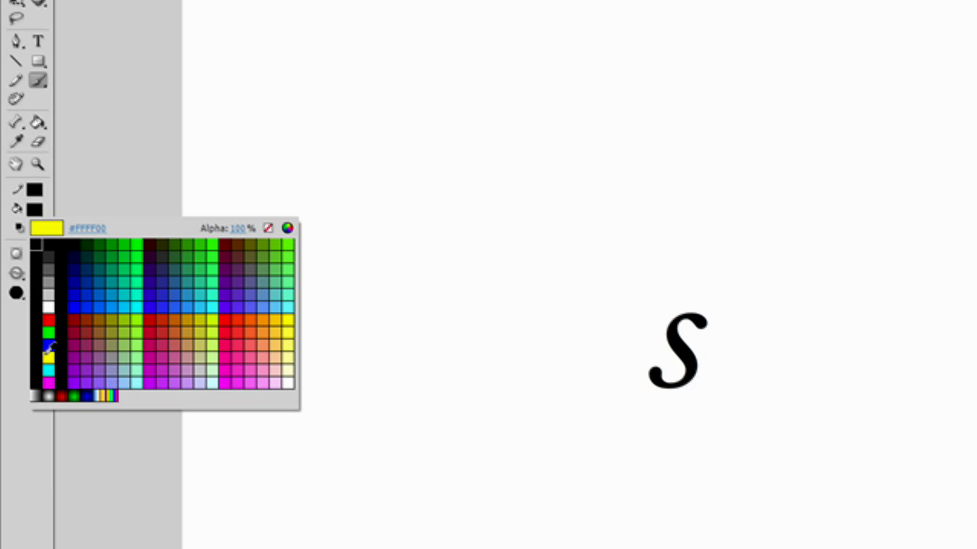
left_click(124, 246)
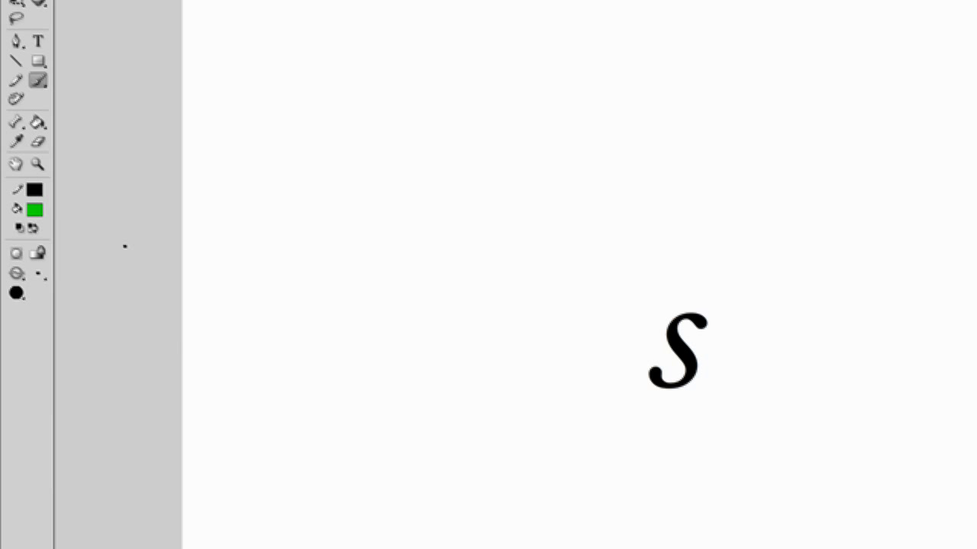
left_click(40, 275)
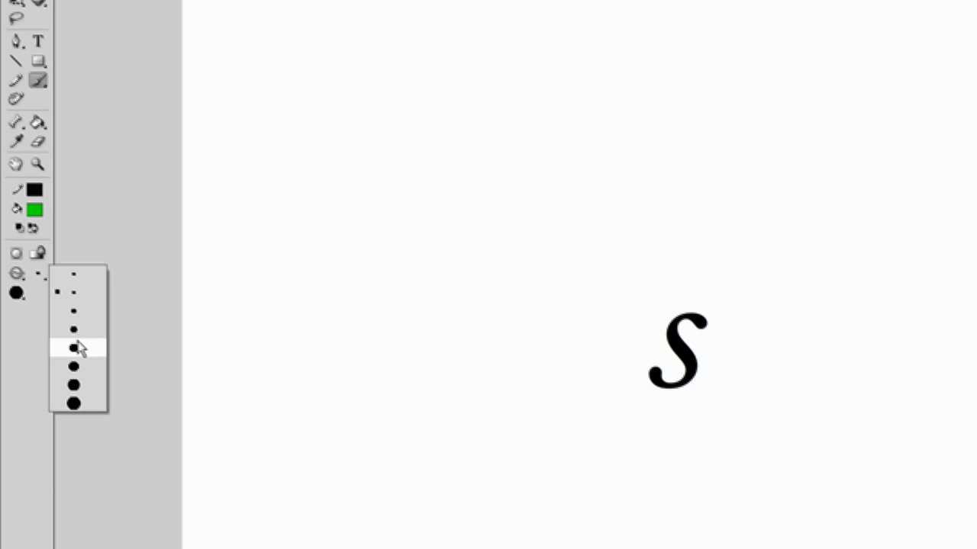
left_click(80, 403)
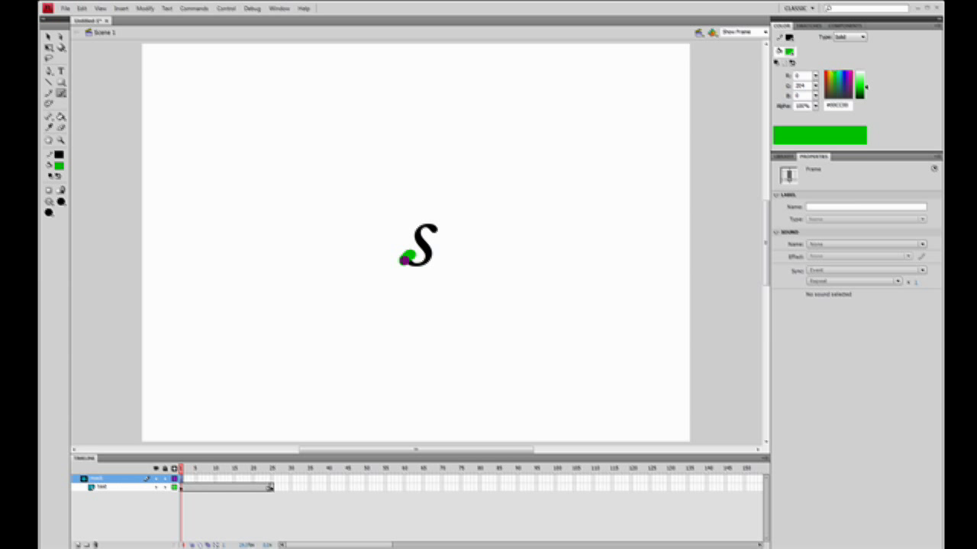
- Paint a green brush stroke over the upper tip of the "s" on frame 1 of the mask layer
left_click(409, 262)
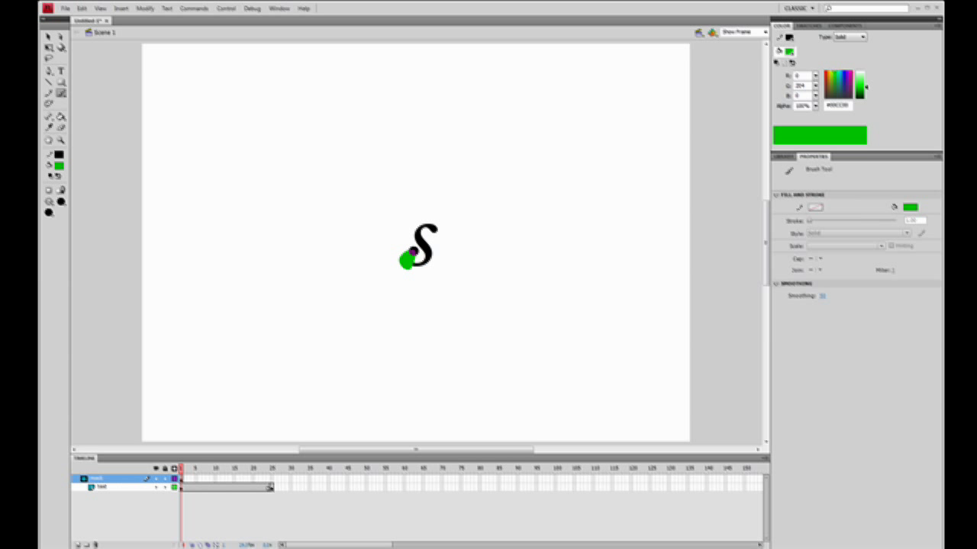
key("ctrl+z")
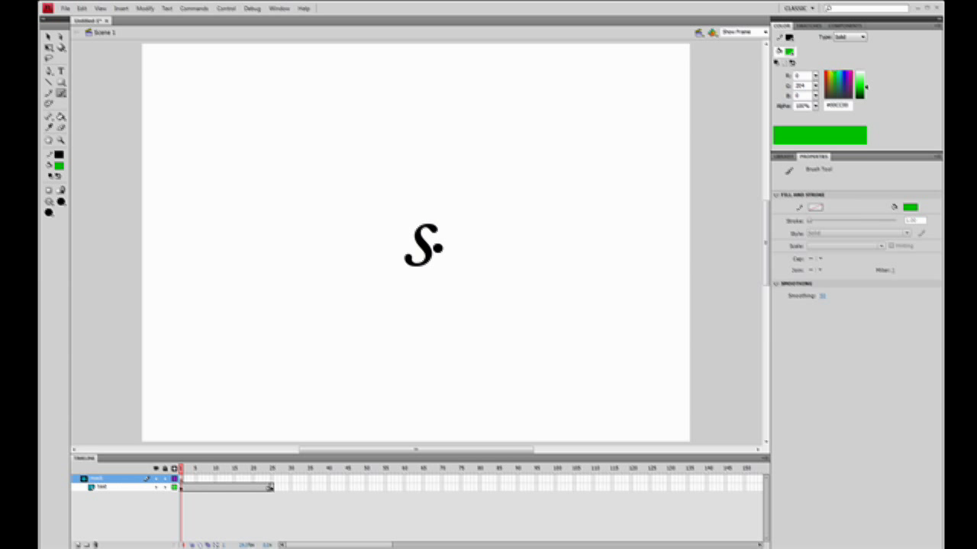
left_click_drag(435, 228, 431, 226)
key("ctrl+z")
- Insert a keyframe at frame 2 of the mask layer and extend the green over the top curve of the "s"
left_click(183, 479)
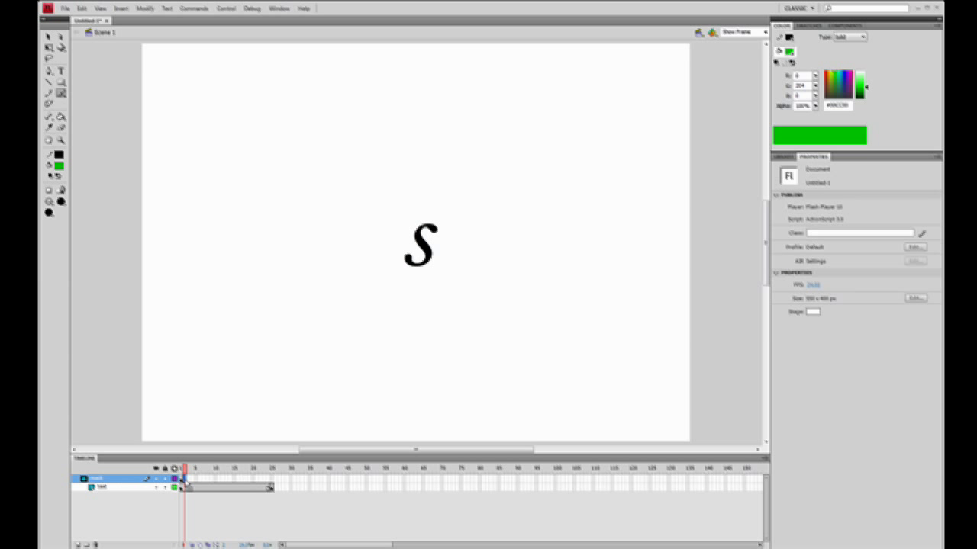
left_click(184, 487)
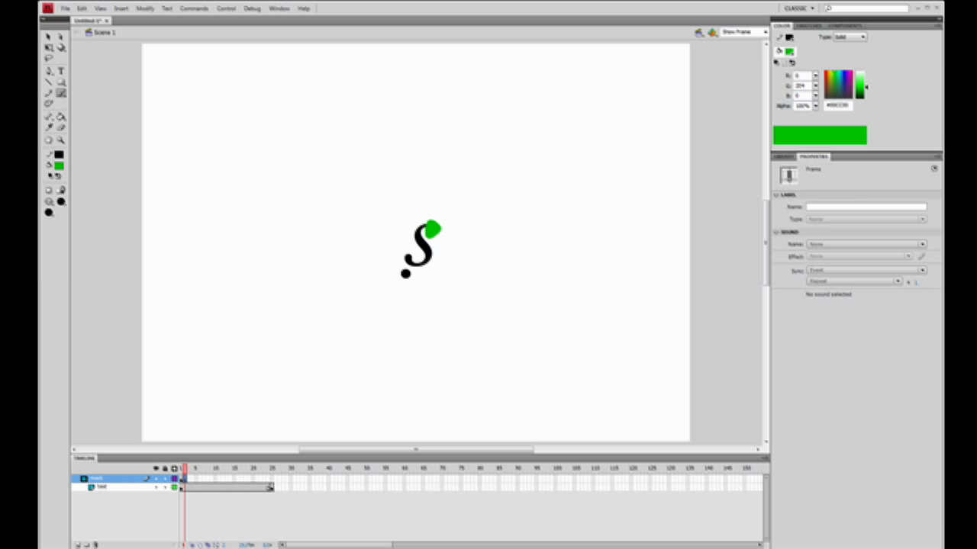
left_click_drag(424, 216, 414, 229)
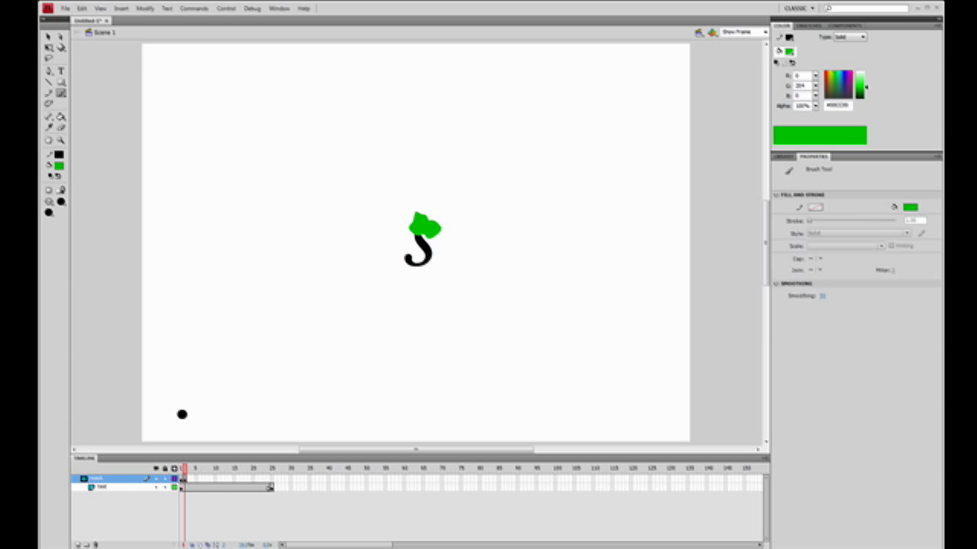
- Insert a keyframe at frame 3 of the mask layer, brush down toward the middle of the "s", and test the movie
left_click(189, 478)
key("F6")
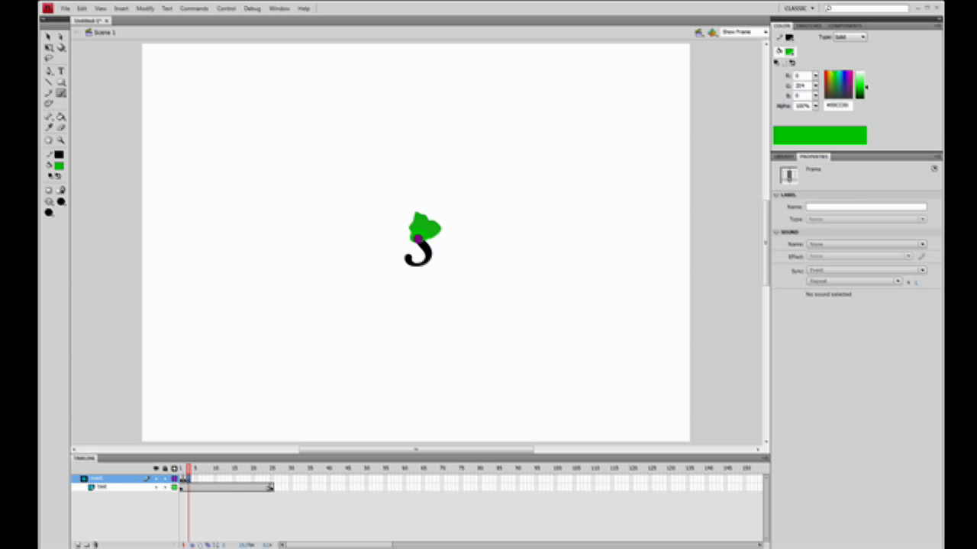
left_click(419, 240)
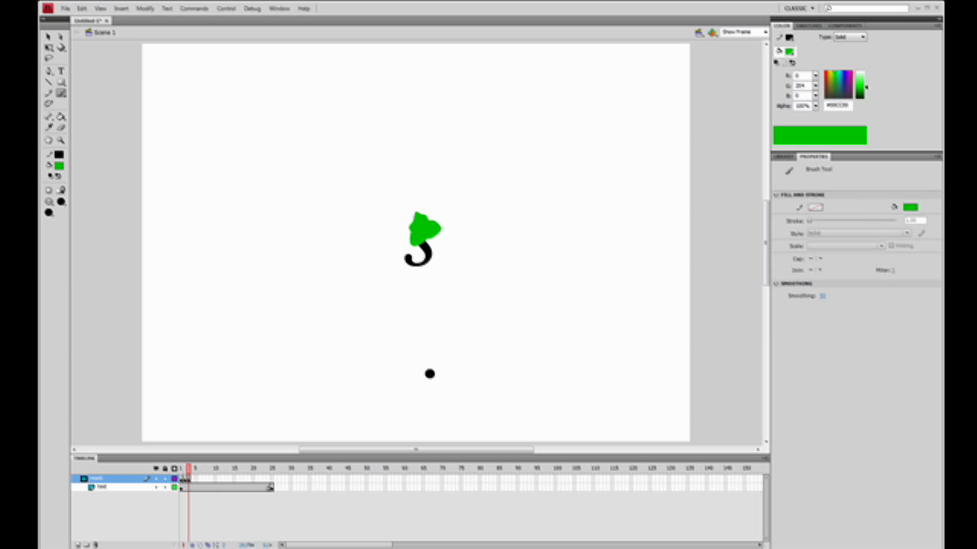
key("ctrl+Return")
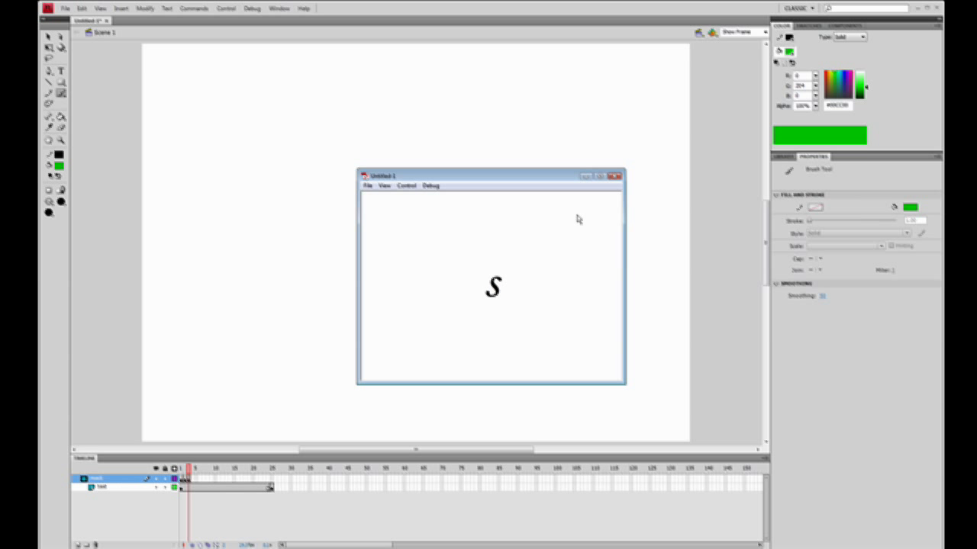
left_click(614, 176)
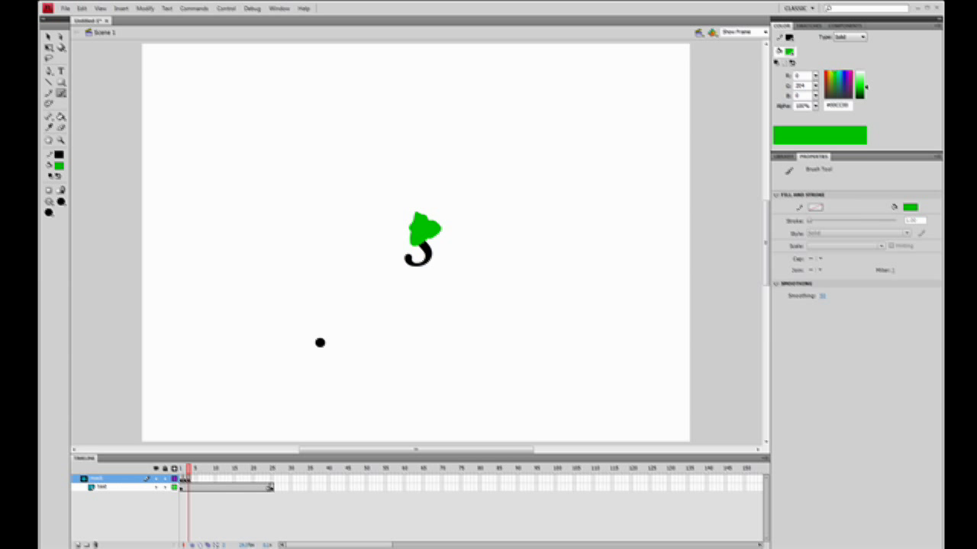
- Insert keyframes at frames 4 to 6 of the mask layer, extending the green over the middle and lower-right curve of the "s"
left_click(193, 480)
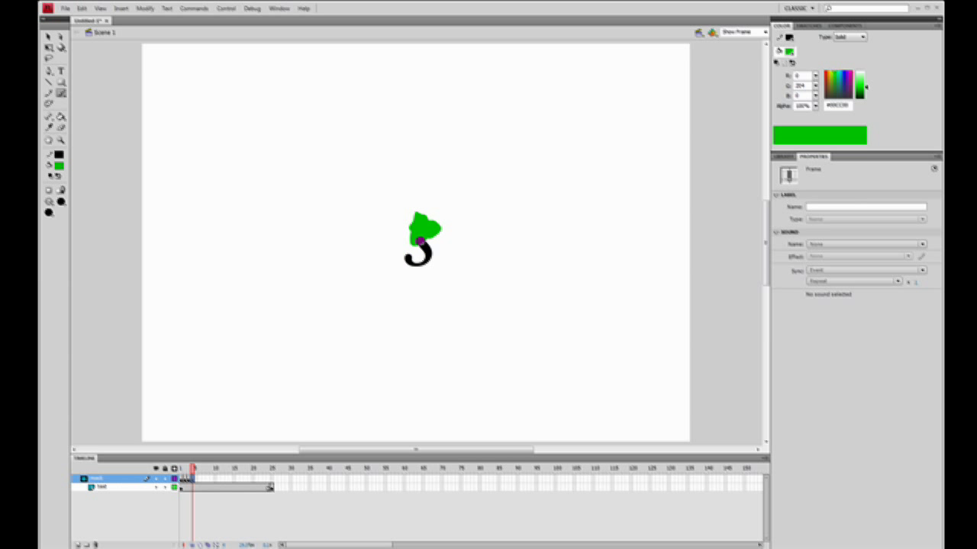
left_click(196, 482)
mouse_move(427, 247)
left_mouse_down()
mouse_move(310, 384)
mouse_move(427, 263)
left_mouse_up()
left_click(200, 480)
key("F6")
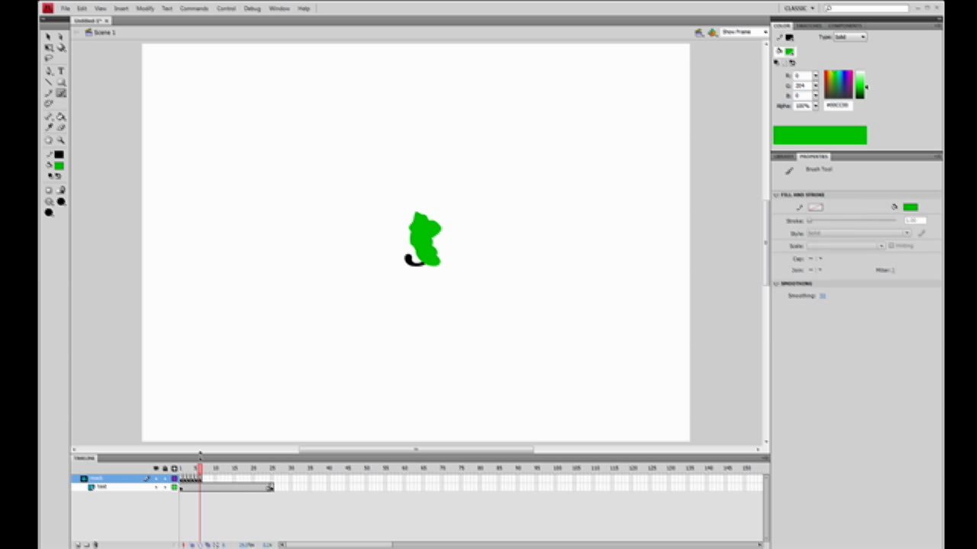
- Insert keyframes at frames 7 and 8 of the mask layer, brushing further along the bottom curve of the "s" on each
left_click(203, 479)
key("F6")
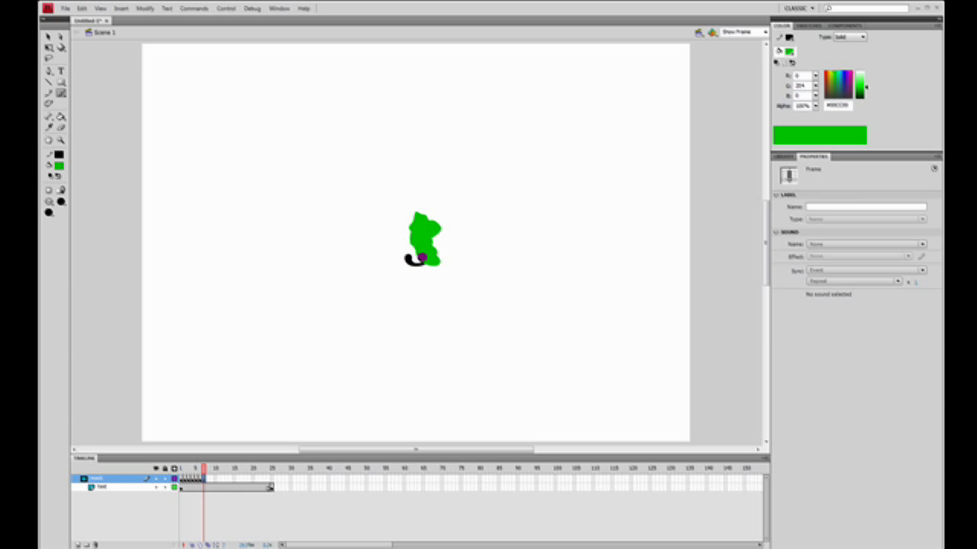
mouse_move(422, 256)
left_mouse_down()
mouse_move(427, 283)
mouse_move(420, 256)
left_mouse_up()
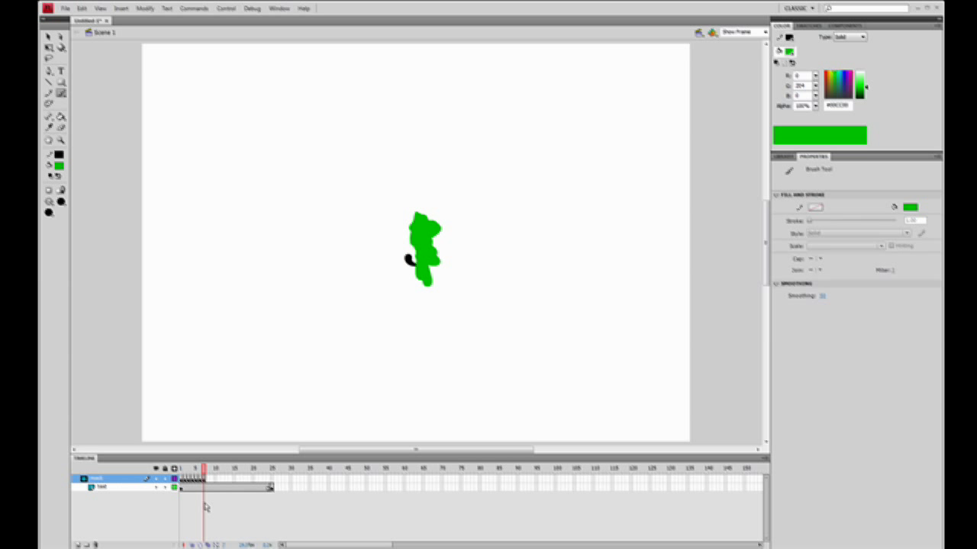
left_click(207, 479)
key("F6")
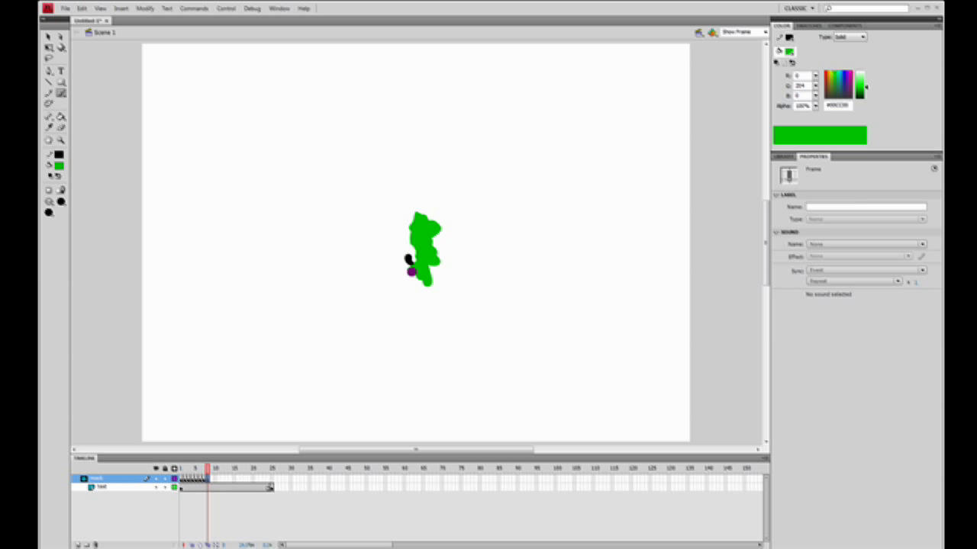
left_click(408, 266)
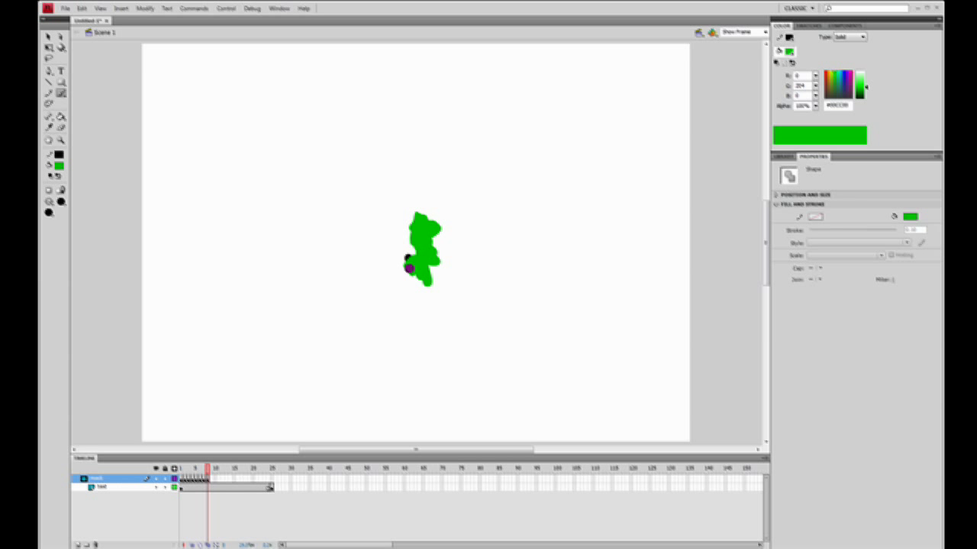
- Insert a keyframe at frame 9 of the mask layer, cover the lower-left tip of the "s", and test the movie
left_click(212, 479)
key("F6")
left_click_drag(403, 255, 410, 274)
key("ctrl+Return")
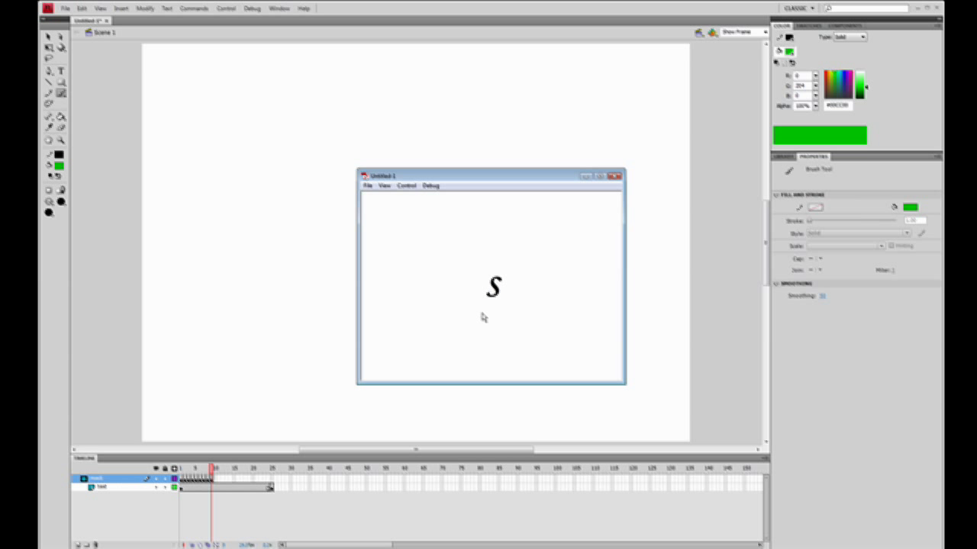
left_click(615, 176)
- Select the mask layer's frames from frame 2 onward, extend the sequence to frame 10, and test the movie
left_click(183, 482)
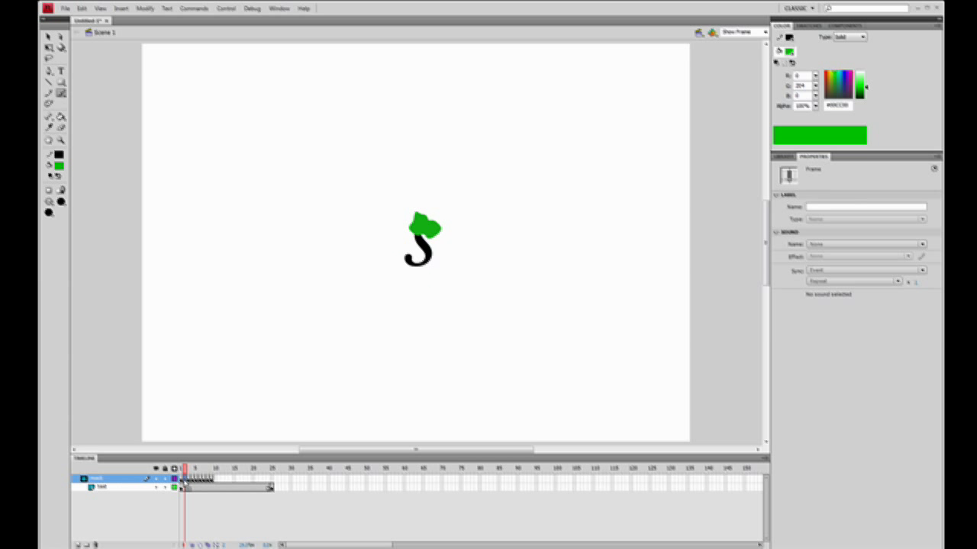
mouse_move(183, 482)
left_mouse_down()
mouse_move(210, 483)
mouse_move(202, 483)
left_mouse_up()
key("ctrl+Return")
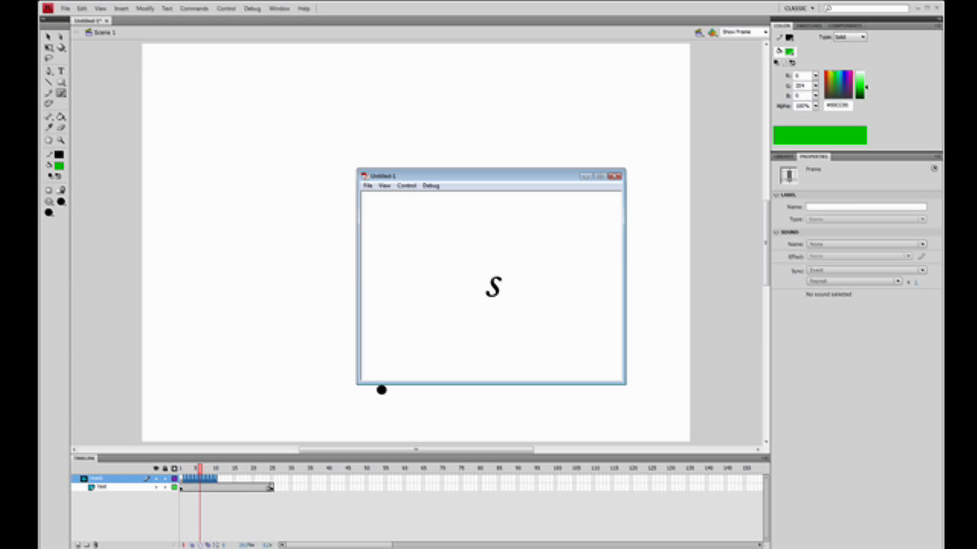